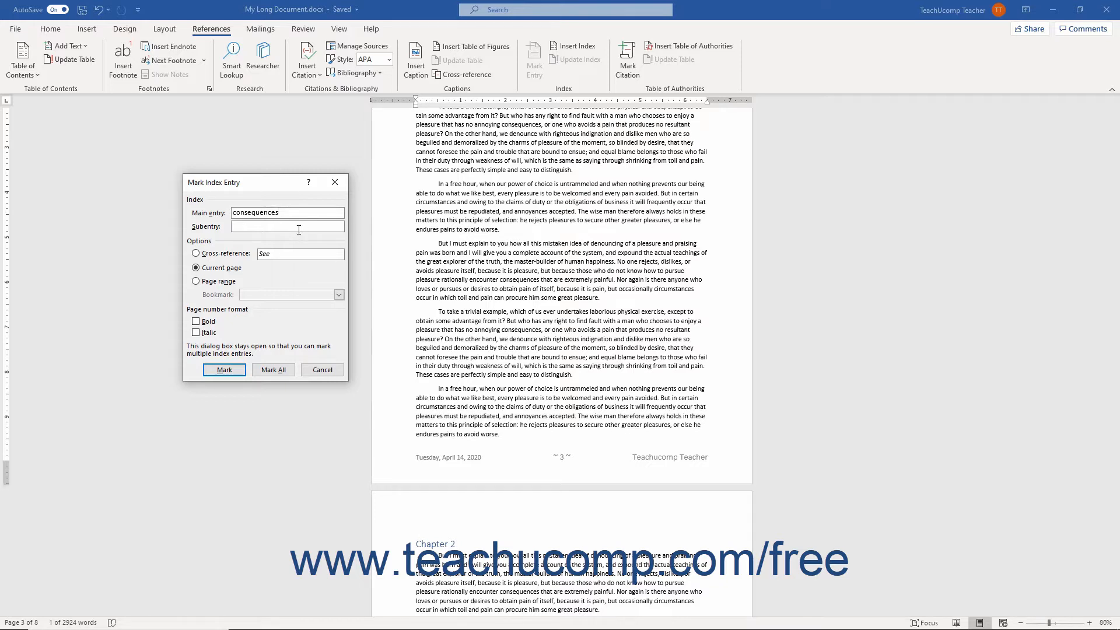
Step: Try a "results" subentry with a third level entry for the main index entry "consequences", and clear it
left_click(299, 228)
type("results")
type("hird level entry")
key("BackSpace")
key("BackSpace")
key("BackSpace")
key("BackSpace")
key("BackSpace")
key("BackSpace")
key("BackSpace")
key("BackSpace")
key("BackSpace")
key("BackSpace")
key("BackSpace")
key("BackSpace")
key("BackSpace")
key("BackSpace")
key("BackSpace")
key("BackSpace")
key("BackSpace")
key("BackSpace")
key("BackSpace")
key("BackSpace")
Step: Try a "See results" cross-reference for the "consequences" index entry, and remove the cross-reference text
left_click(221, 254)
left_click(286, 254)
type("results")
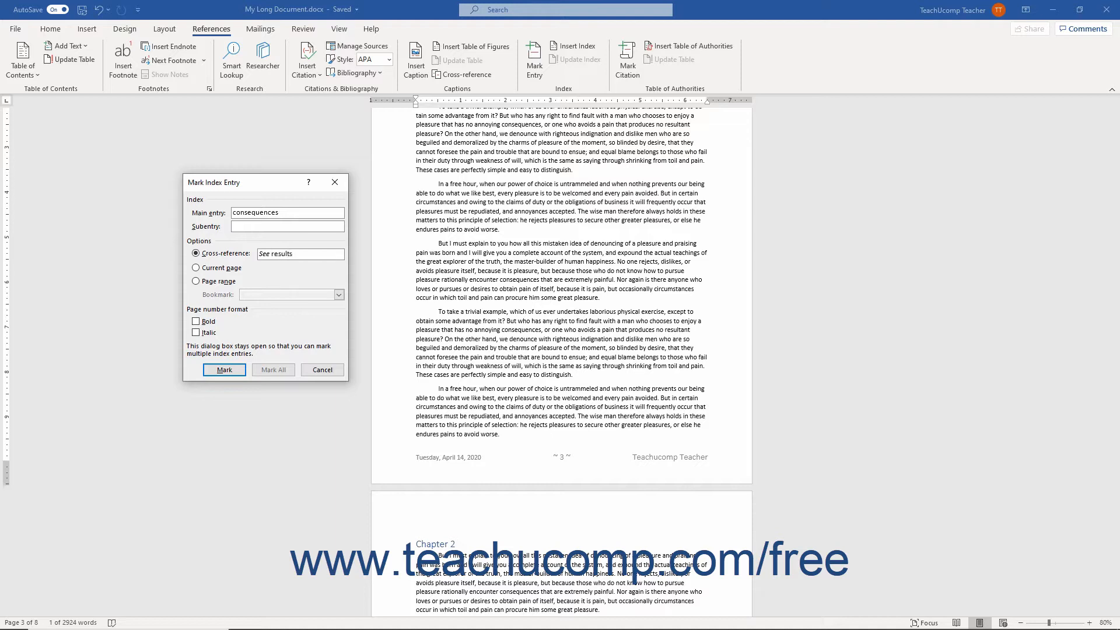
key("BackSpace")
key("BackSpace")
key("BackSpace")
key("BackSpace")
key("BackSpace")
key("BackSpace")
key("BackSpace")
Step: Mark all occurrences of "consequences" as index entries referring to the current page, and close the dialog
left_click(224, 268)
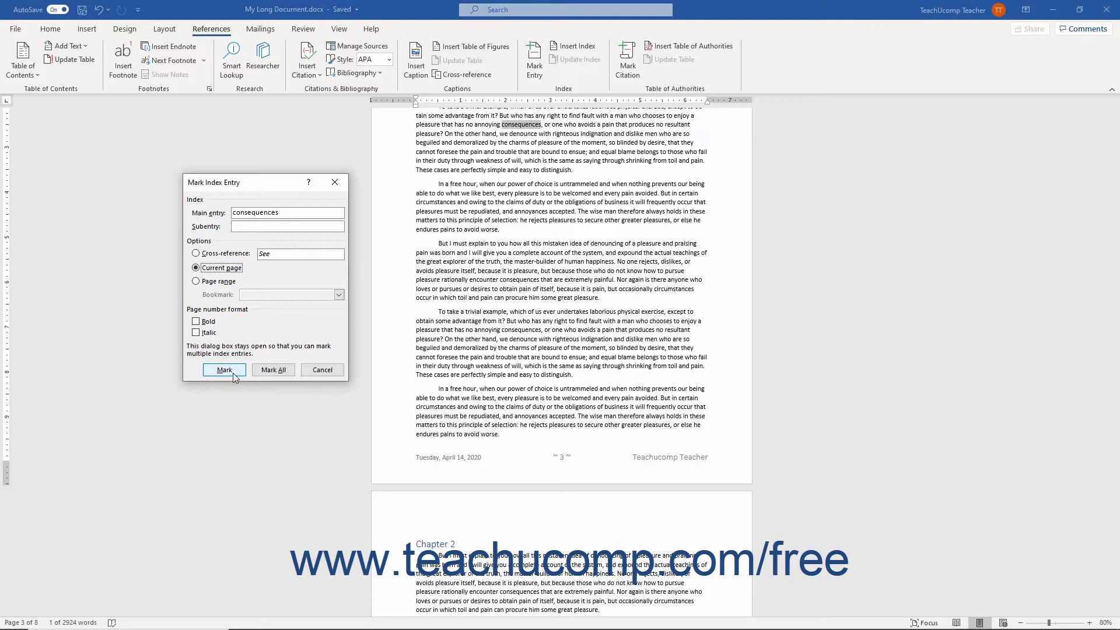
left_click(264, 371)
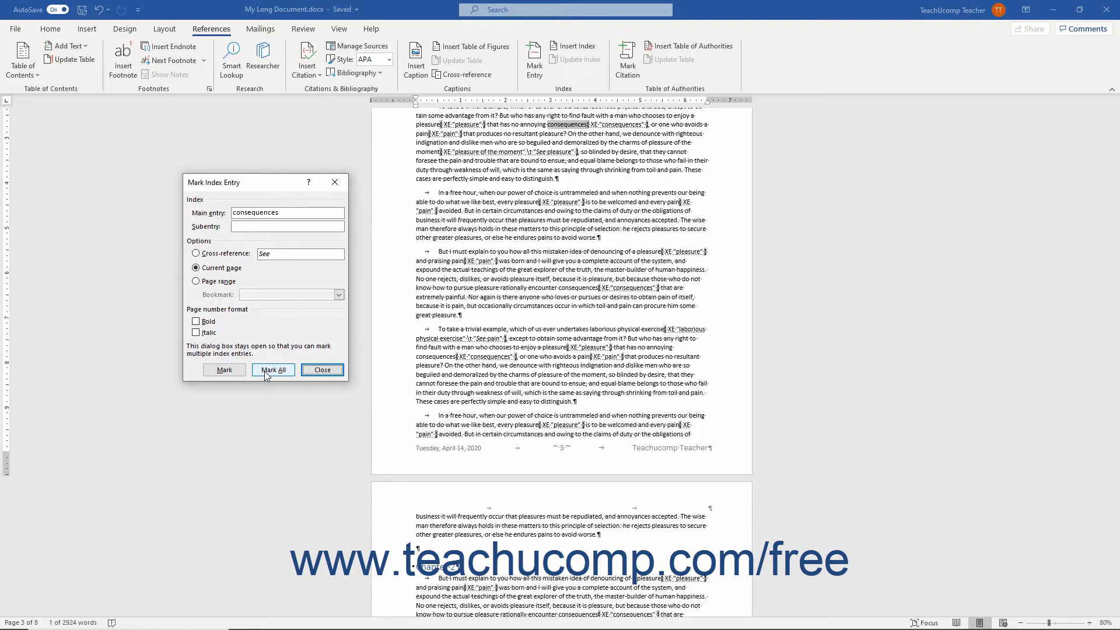
left_click(322, 370)
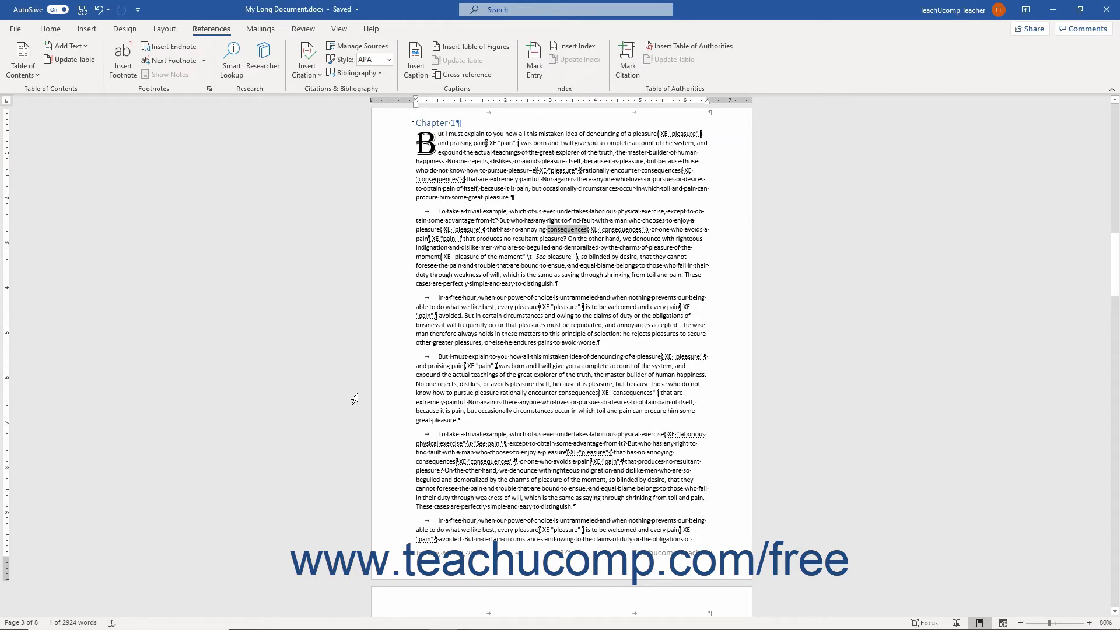
Step: Bookmark the entire Chapter 1 section, from its heading to its final paragraph, as CH1BOOKMARK
left_click(399, 122)
left_click_drag(417, 122, 628, 425)
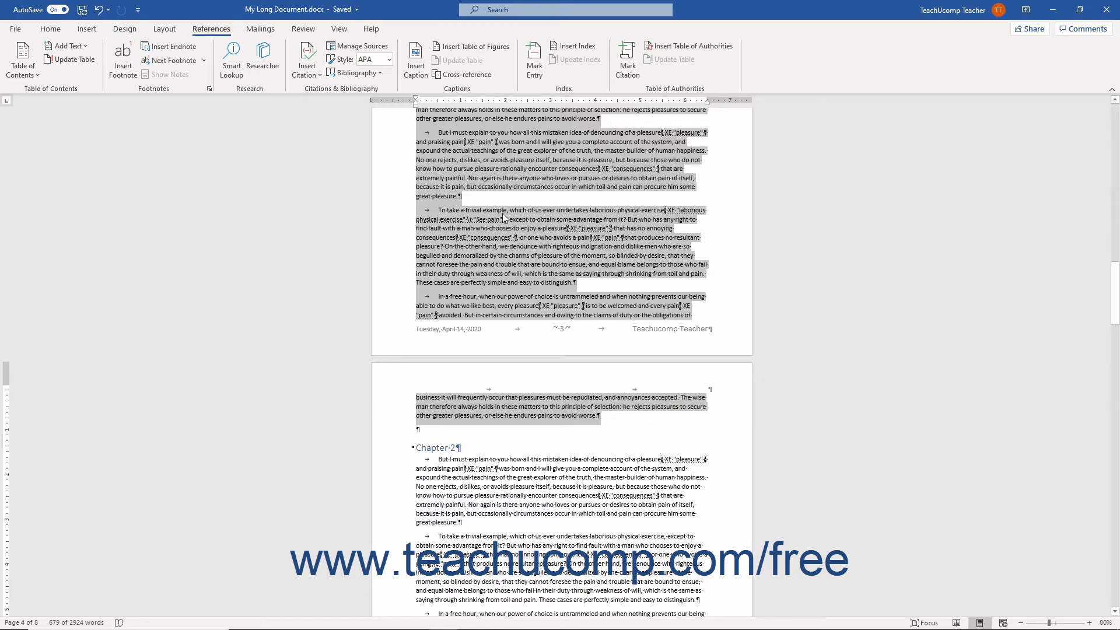
left_click(86, 28)
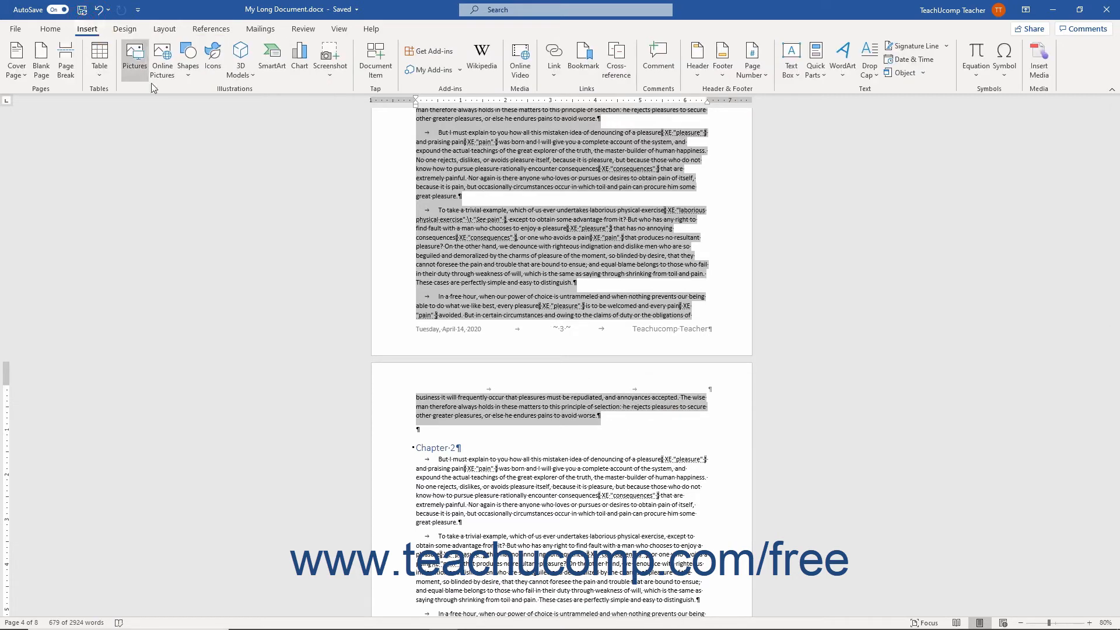
left_click(584, 57)
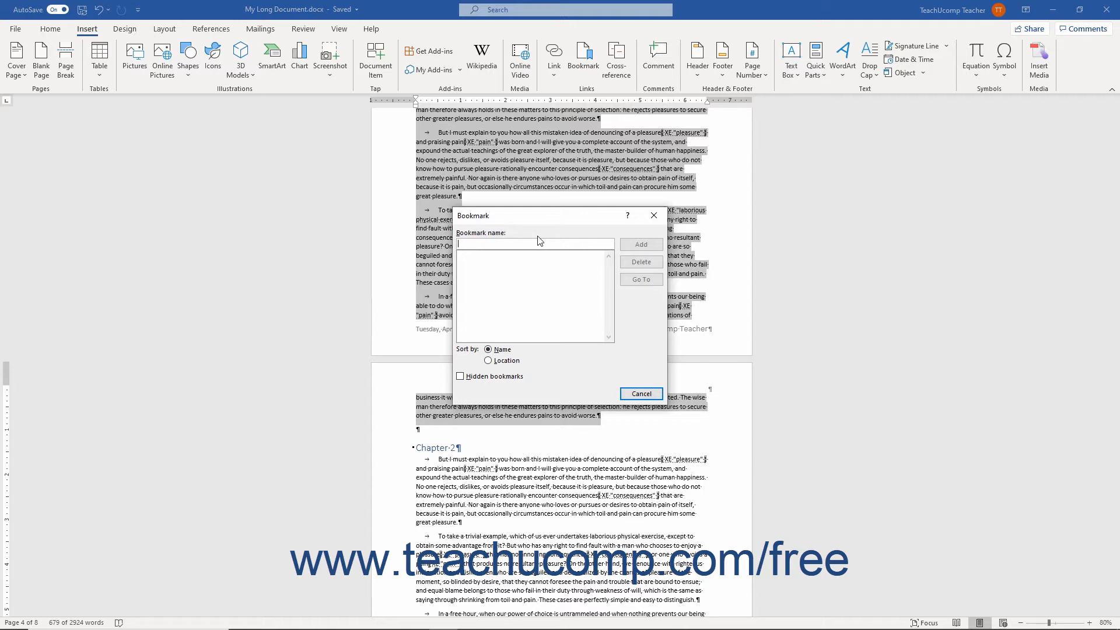
type("CH1BOOKMARK")
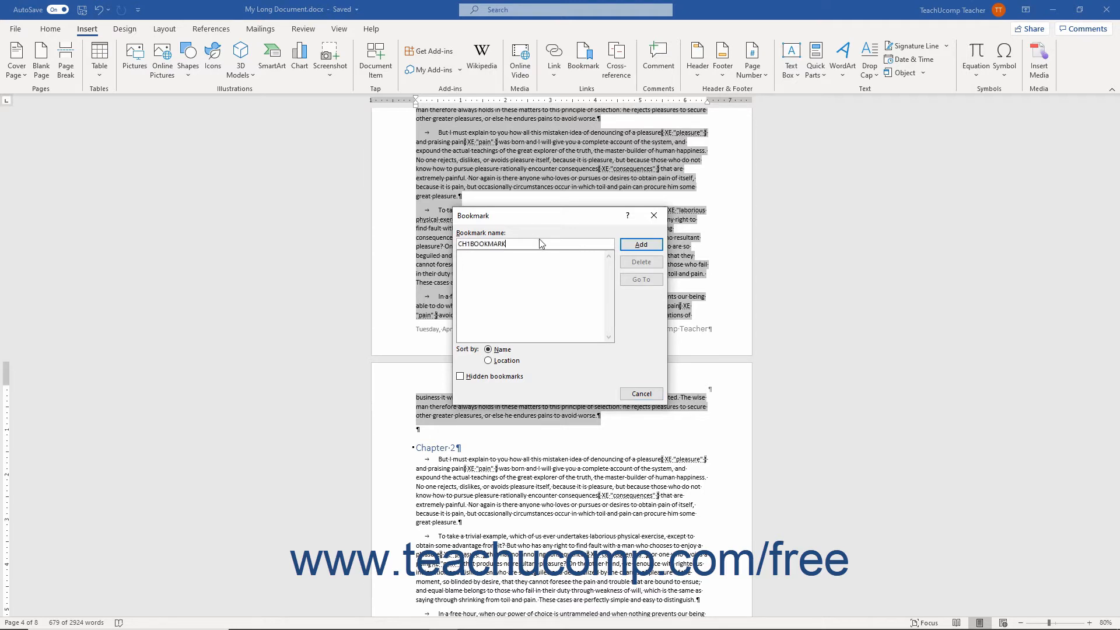
left_click(642, 246)
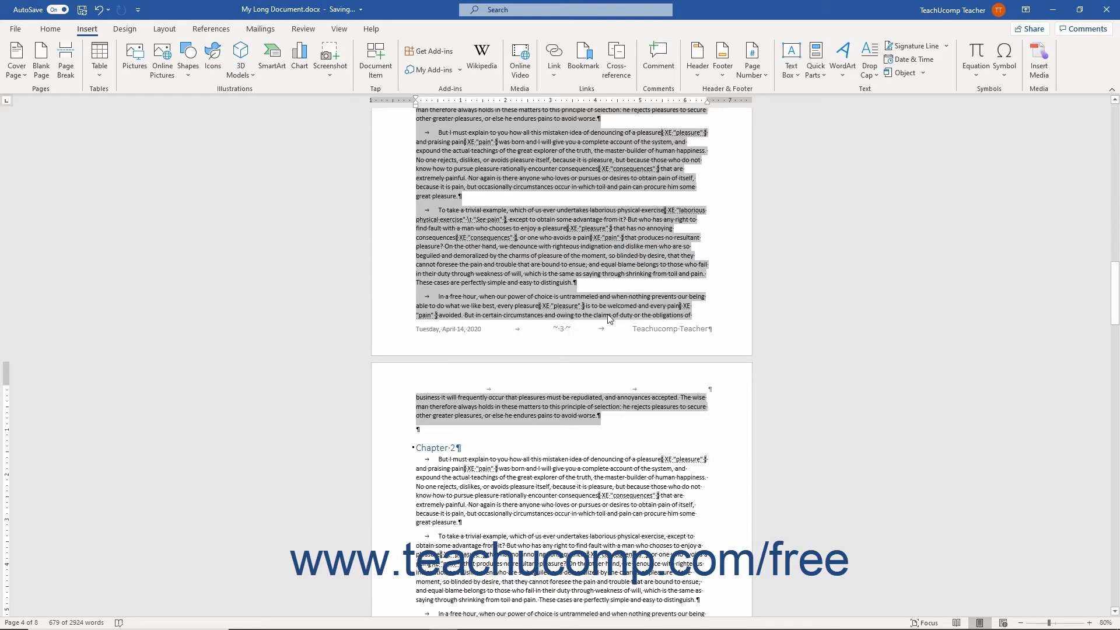
Step: Start an index entry at the end of Chapter 1's last paragraph with the main entry "Chapter 1"
left_click(609, 416)
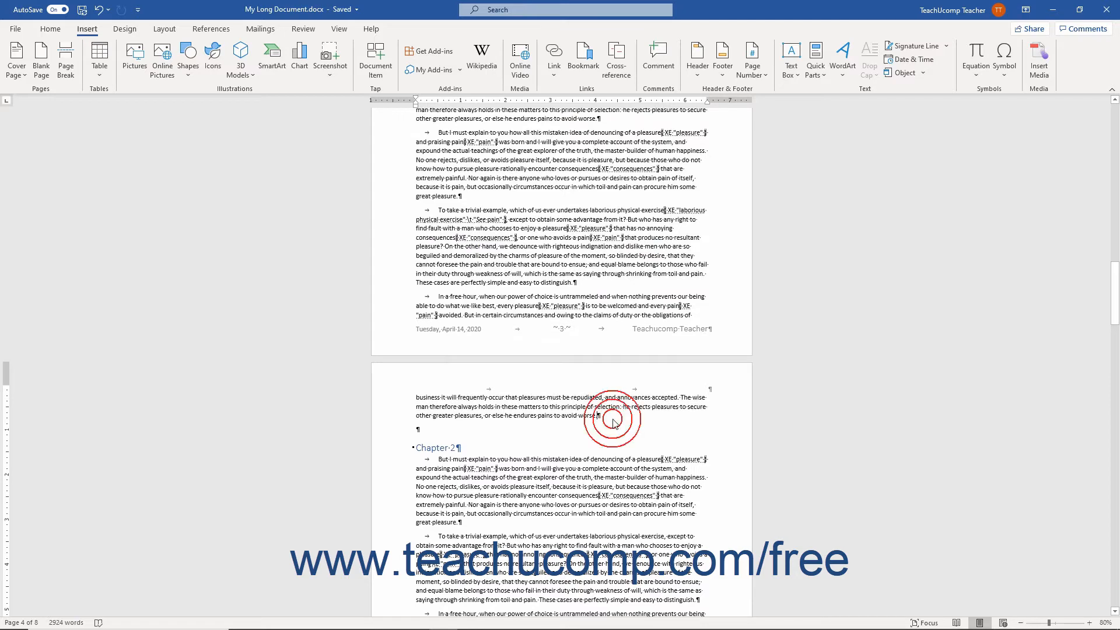
left_click(210, 28)
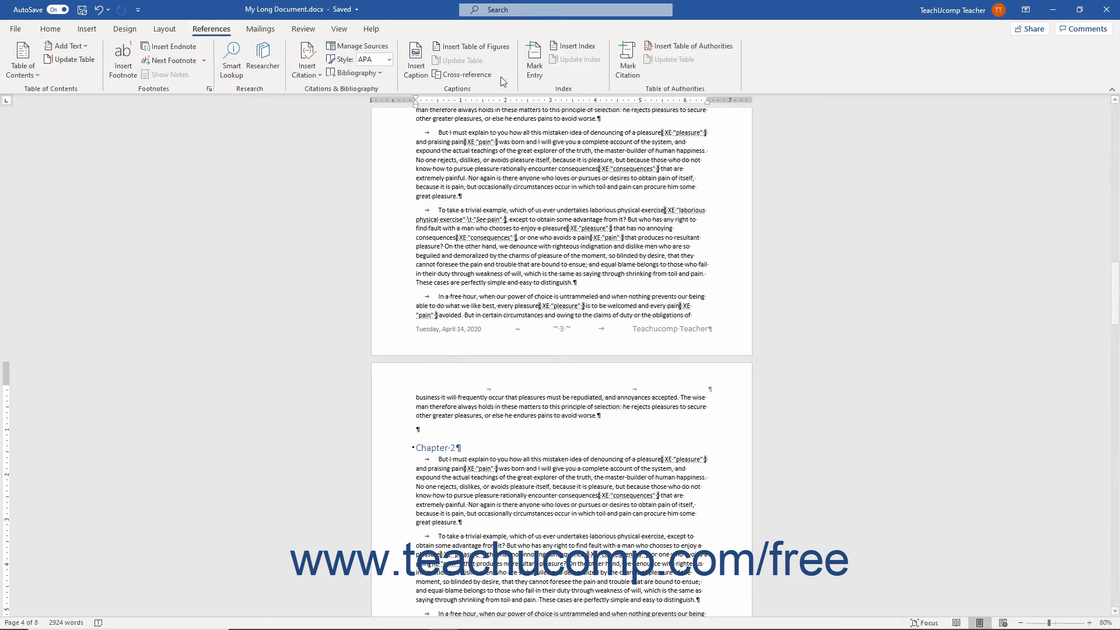
left_click(533, 69)
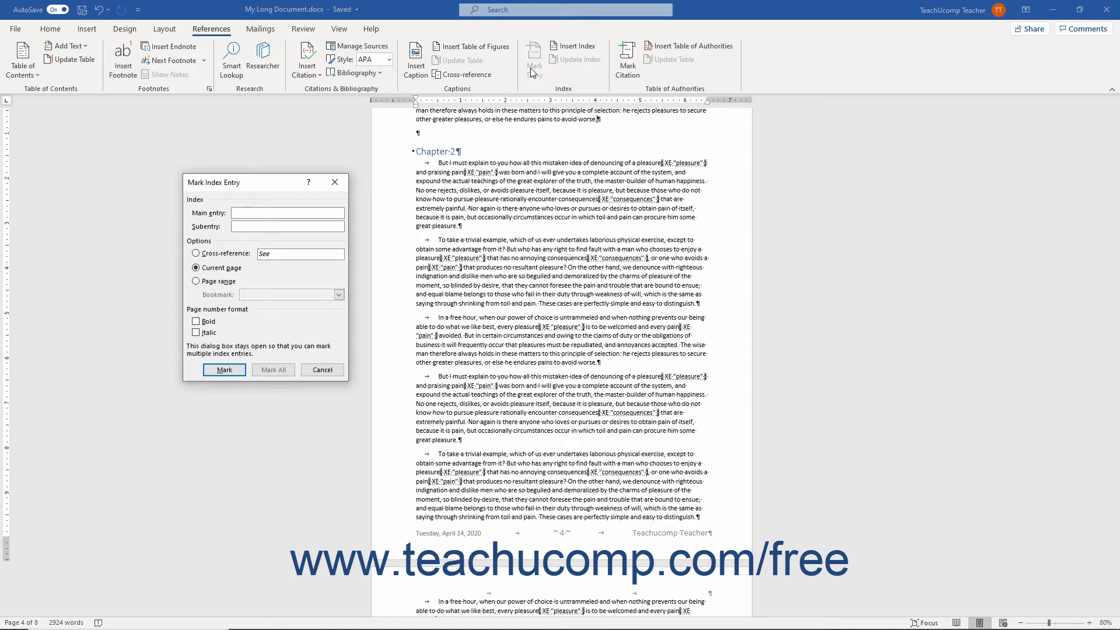
left_click(292, 214)
type("Chapter 1")
Step: Give the entry the CH1BOOKMARK page range with bold page numbers, mark it, and close the dialog
left_click(227, 284)
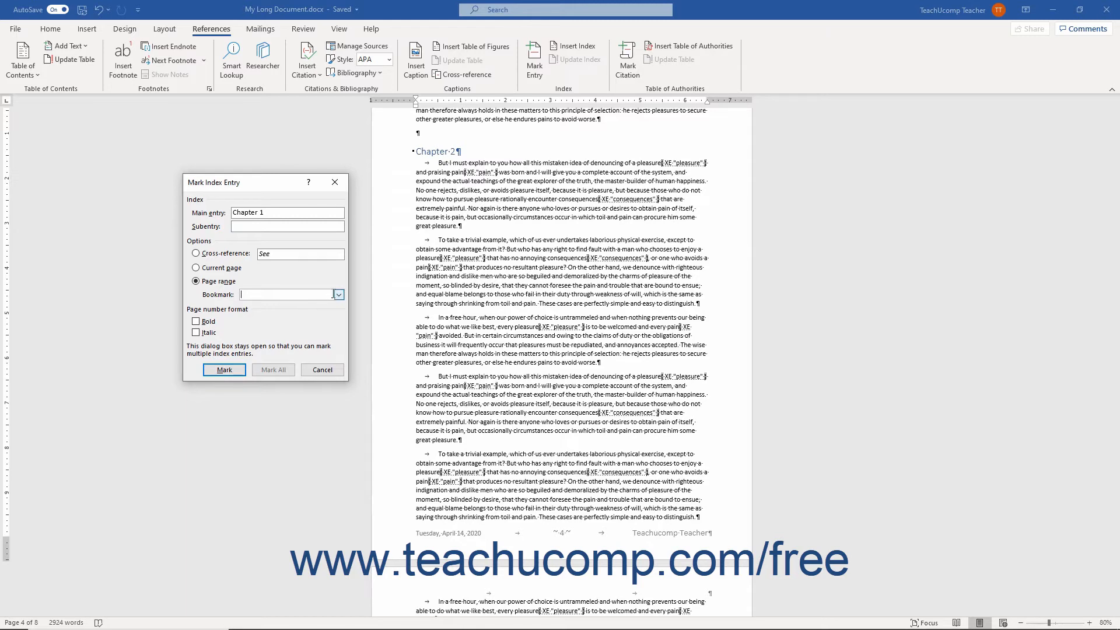
left_click(338, 295)
left_click(274, 304)
left_click(197, 321)
left_click(227, 370)
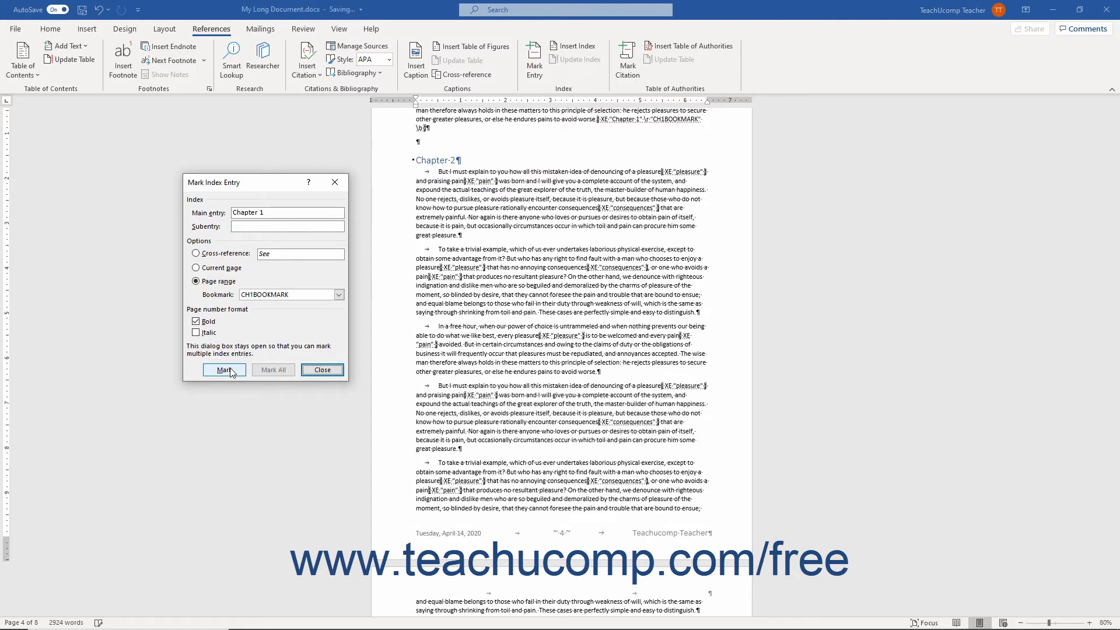
left_click(322, 370)
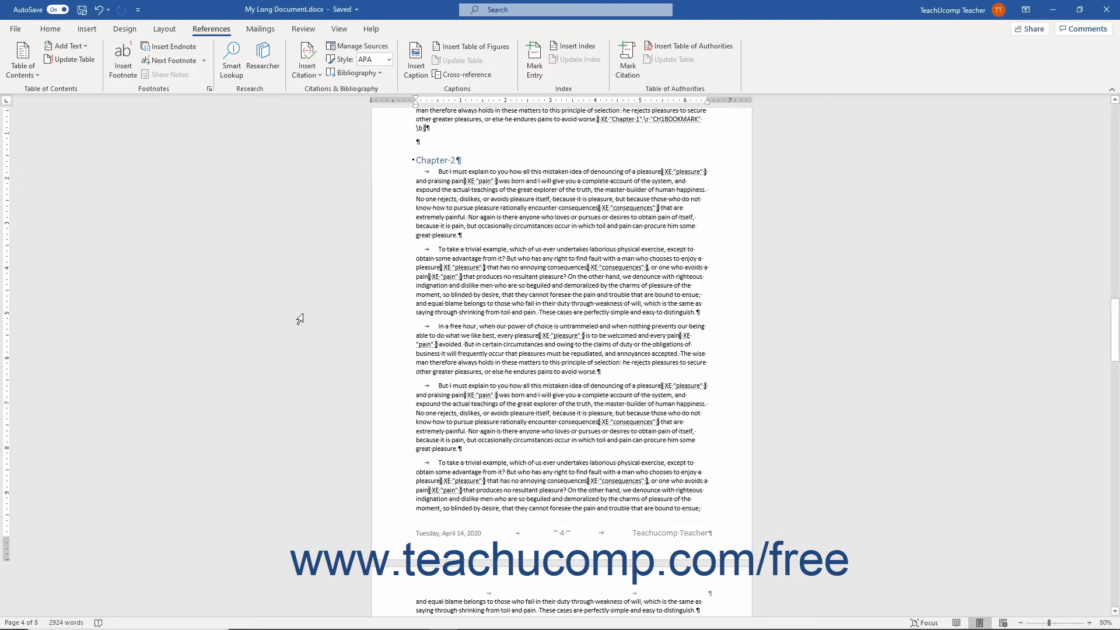
Step: Hide the formatting marks and place the cursor below the Index heading on the last page
left_click(51, 28)
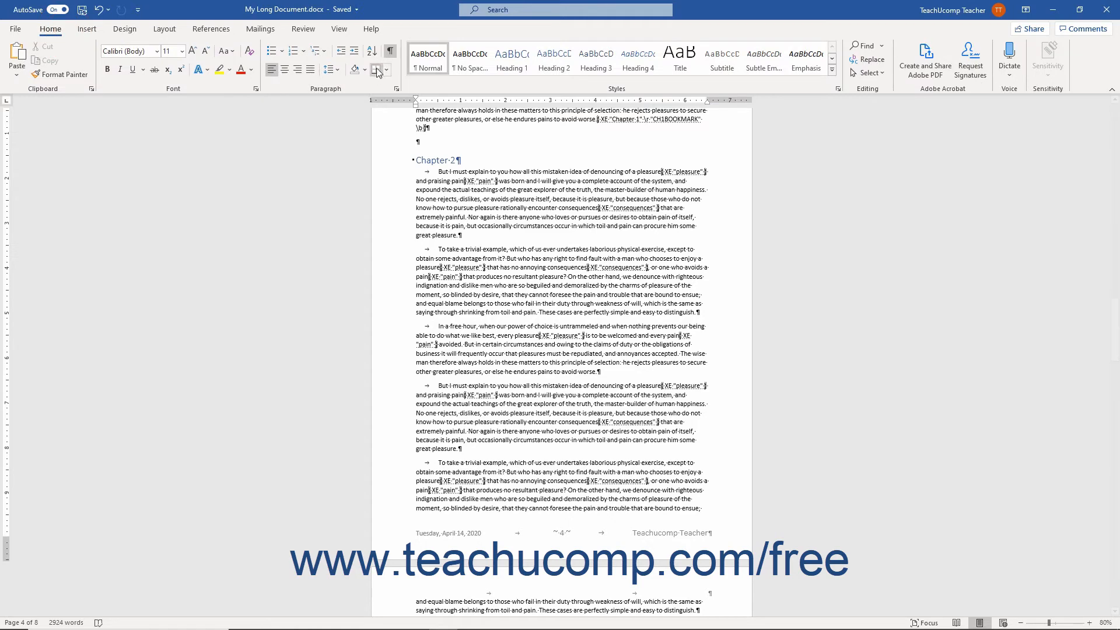
left_click(390, 50)
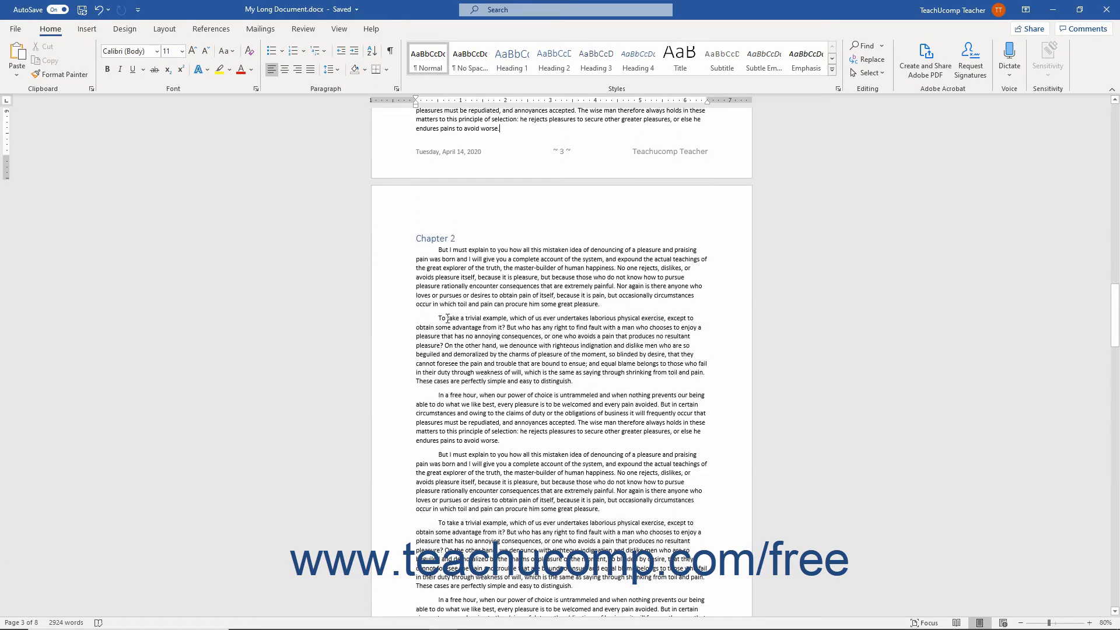
scroll(447, 318, "down", 10)
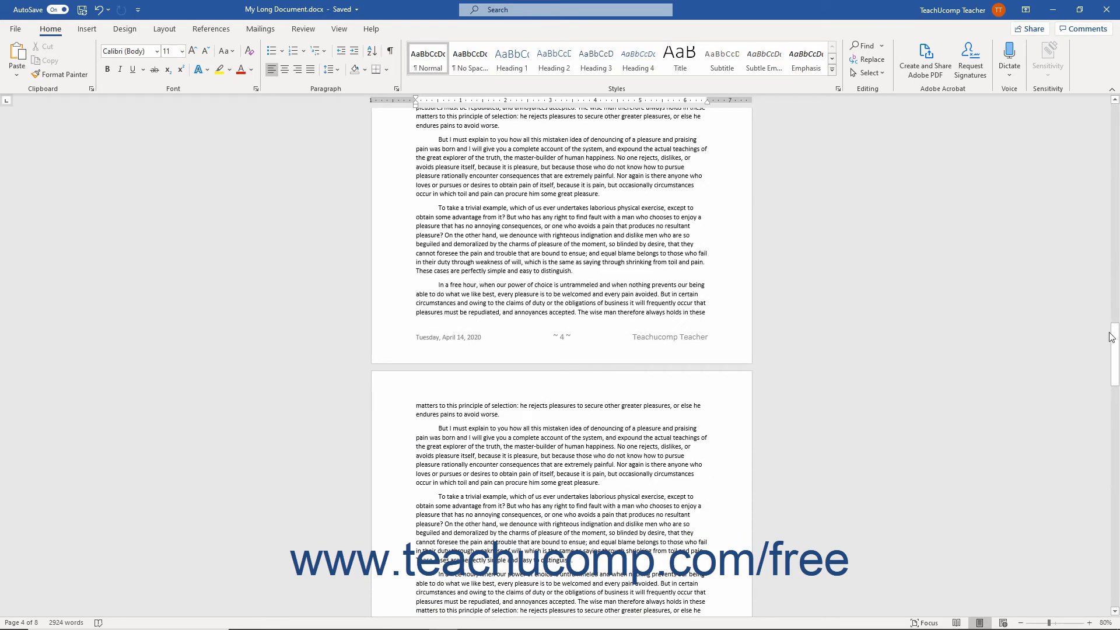
left_click_drag(1114, 344, 1114, 563)
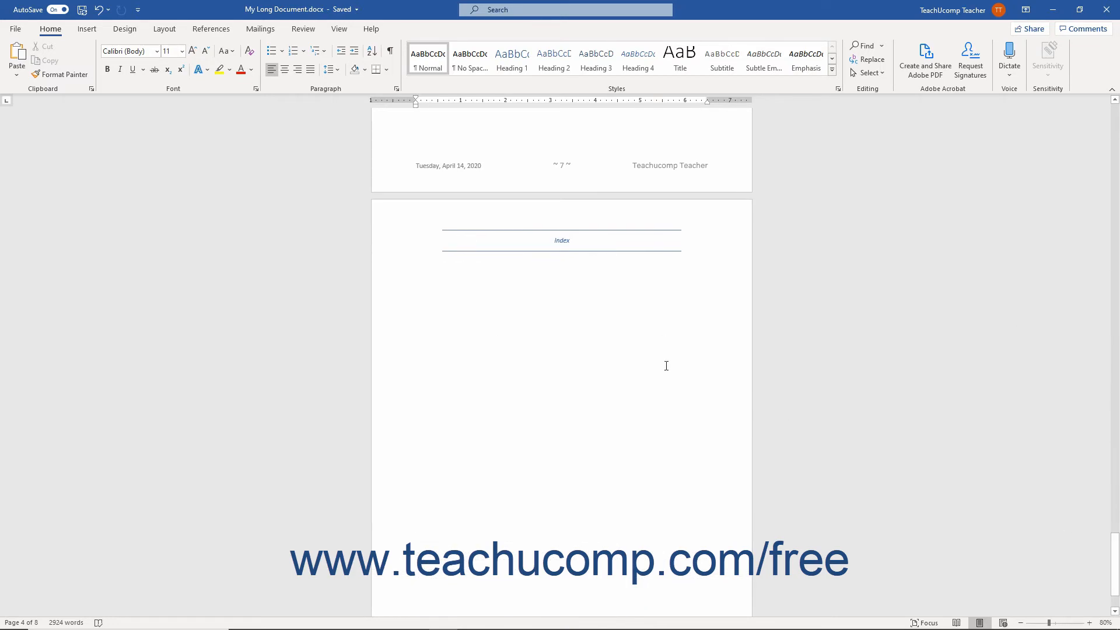
left_click(554, 289)
Step: Start inserting an index, preview the Run-in type, and choose the Indented type
left_click(233, 28)
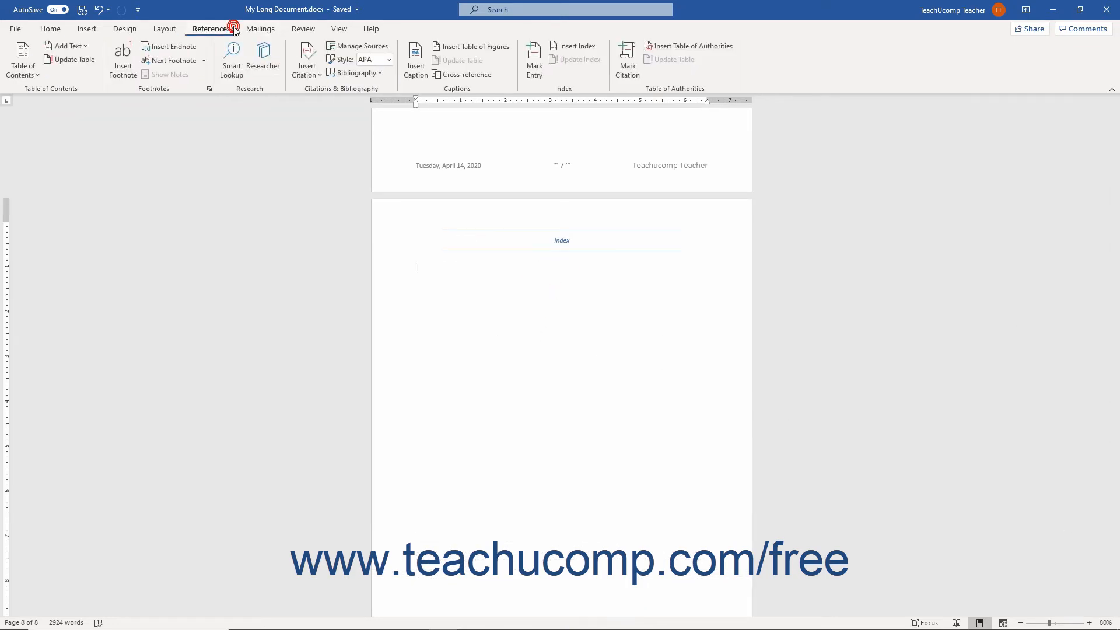
left_click(569, 46)
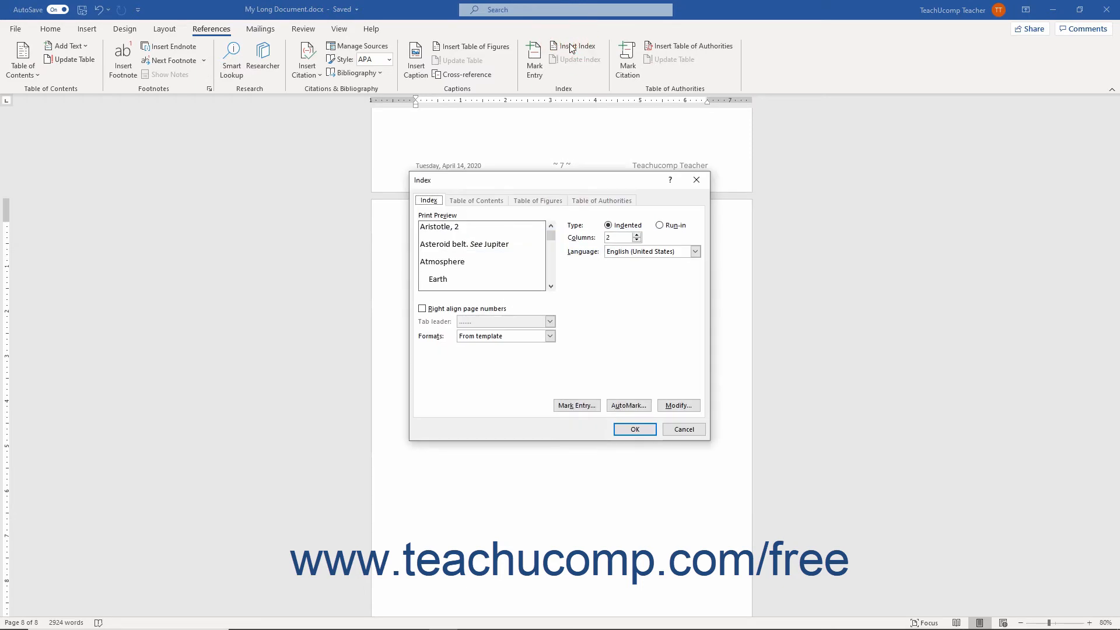
left_click(441, 201)
left_click(639, 225)
left_click(668, 225)
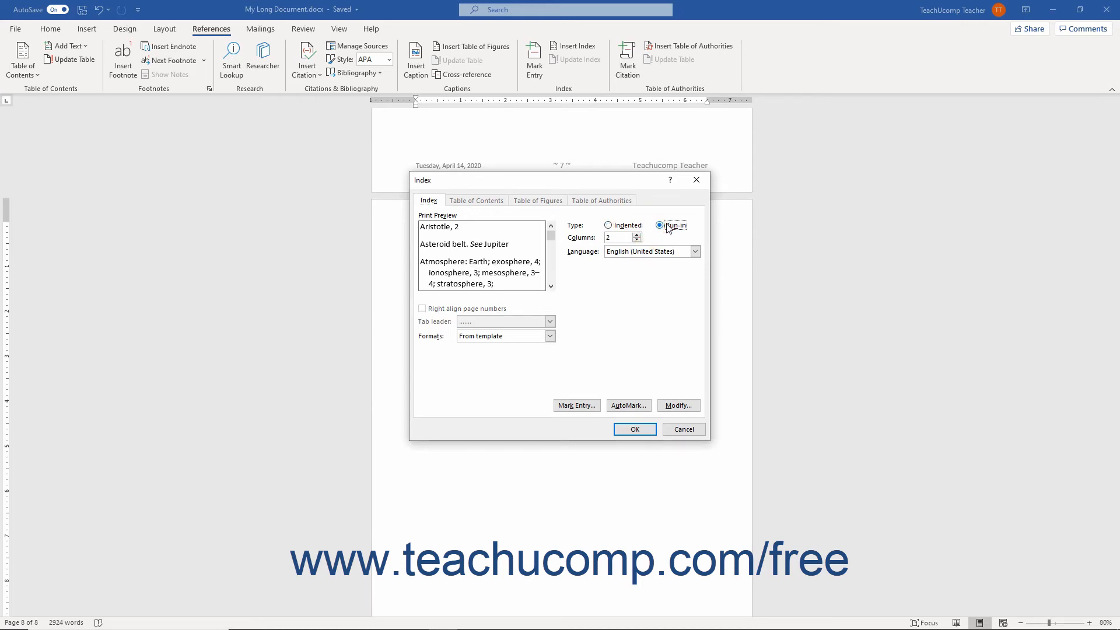
left_click(637, 226)
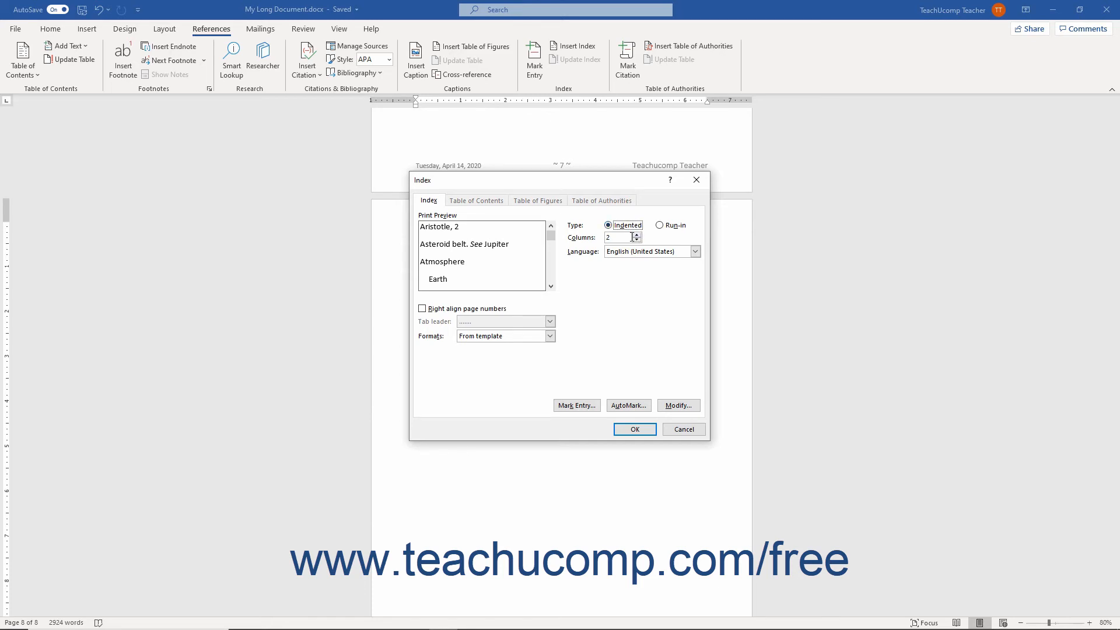
left_click(631, 237)
Step: Try right-aligned page numbers, look through the tab leader options, and preview the Classic index format
left_click(473, 309)
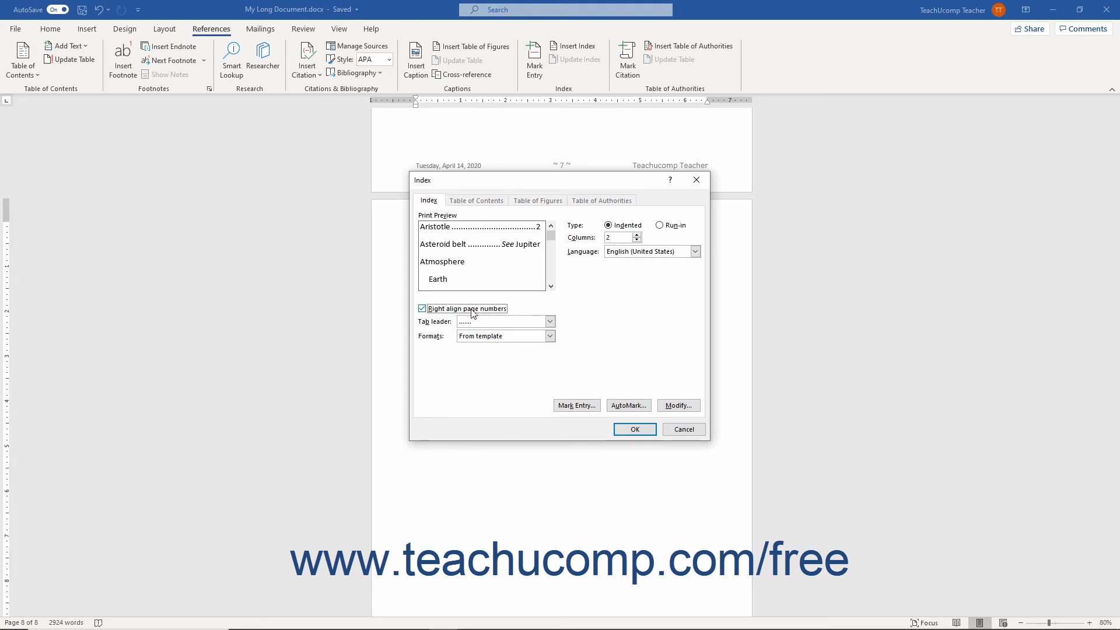
left_click(550, 321)
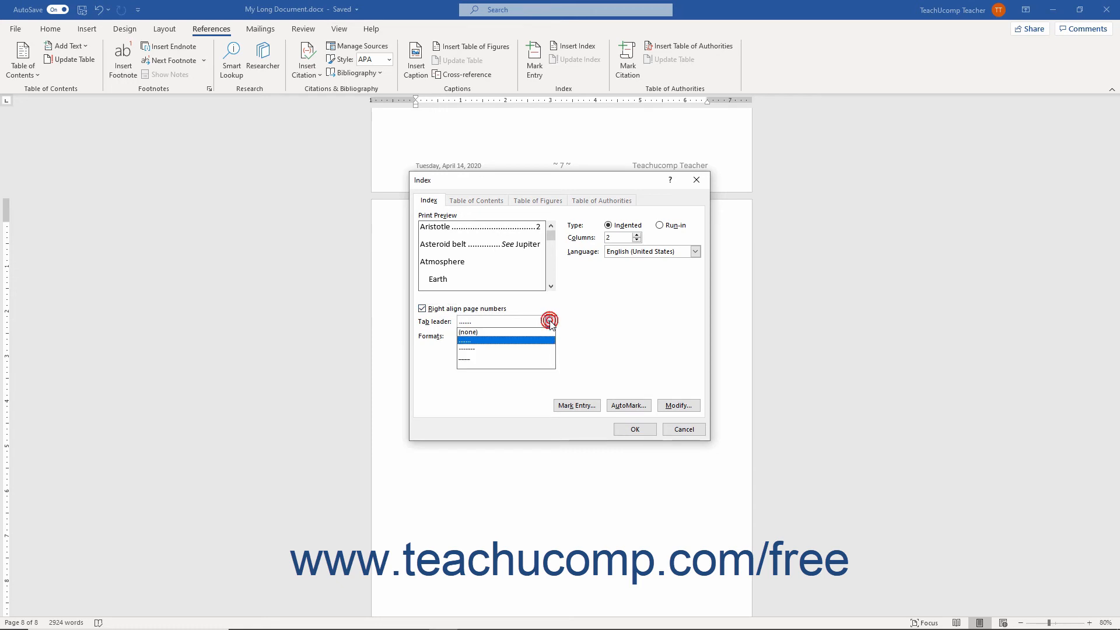
left_click(550, 321)
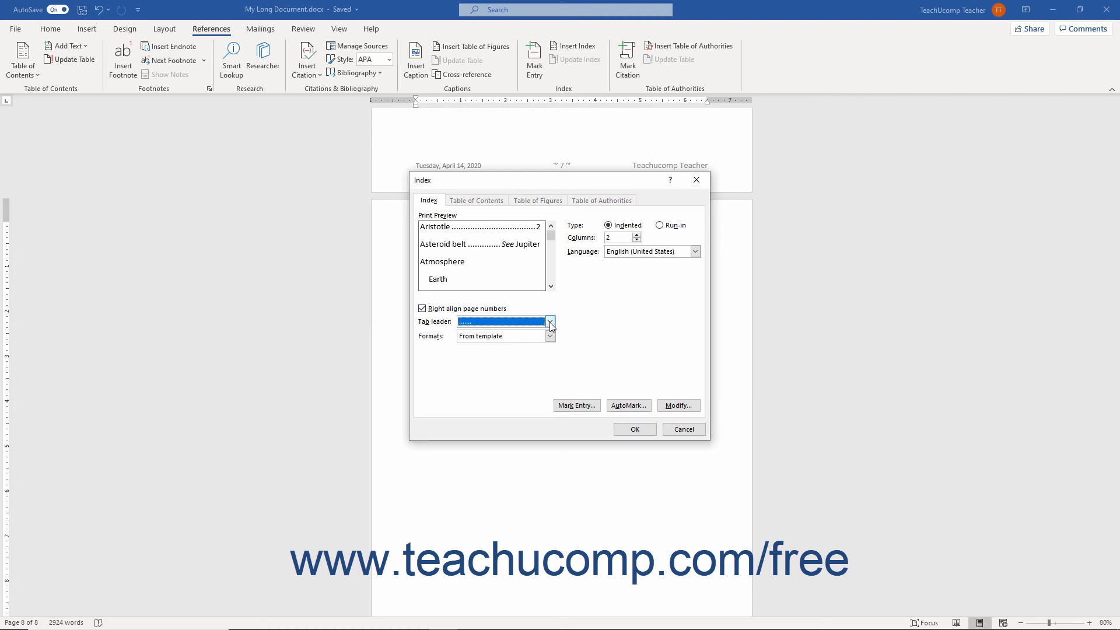
left_click(550, 336)
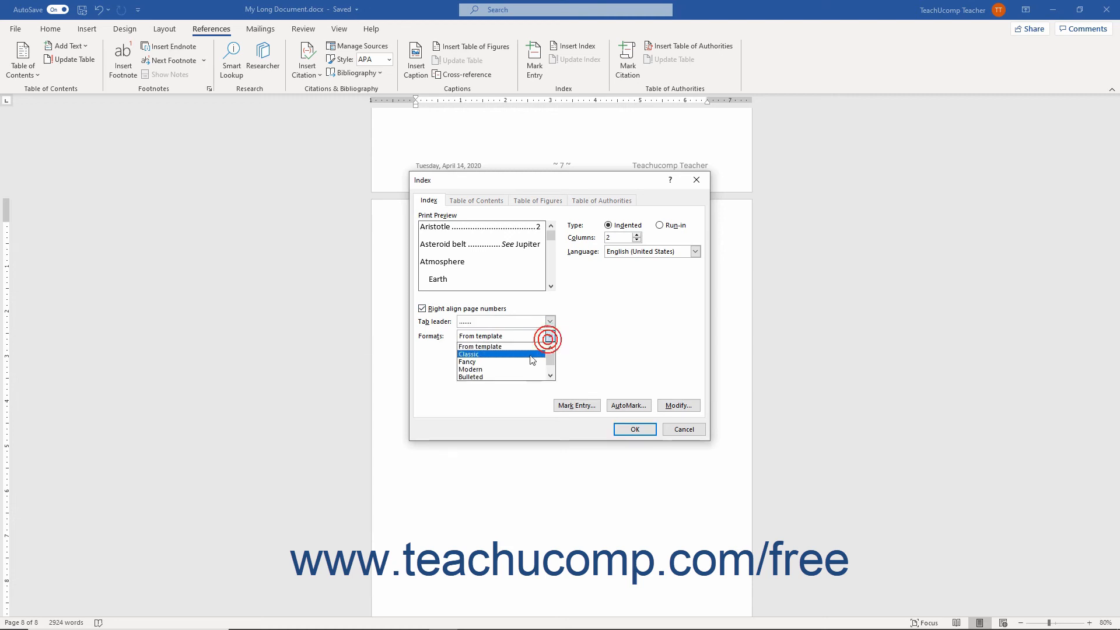
left_click(528, 355)
Step: Insert the index in the From template format with right-aligned page numbers and a dotted tab leader
left_click(499, 309)
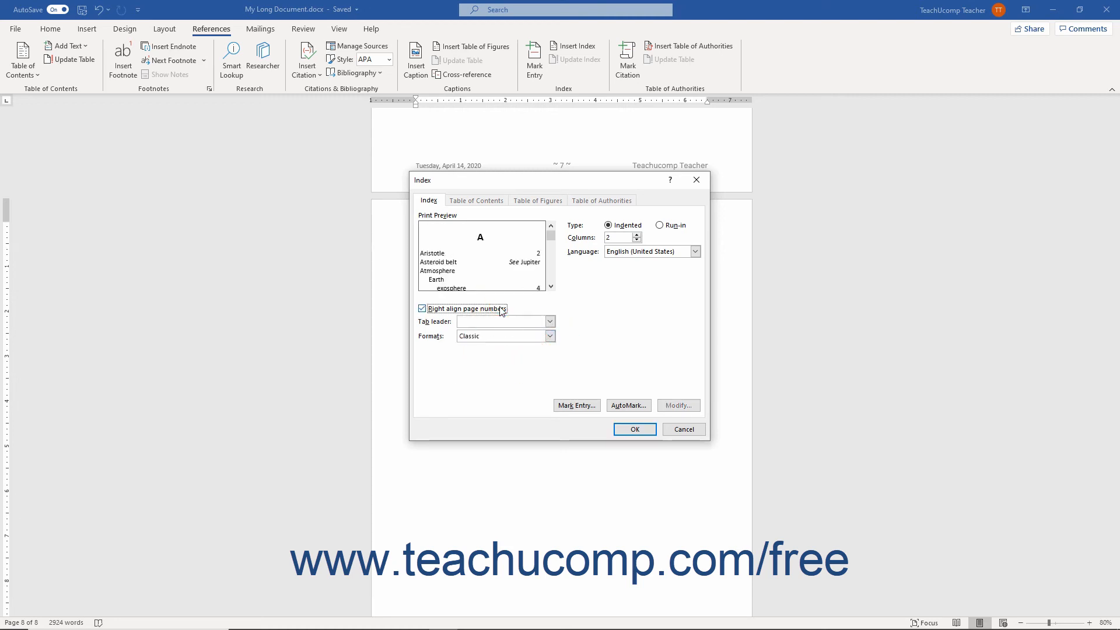
left_click(548, 322)
left_click(529, 340)
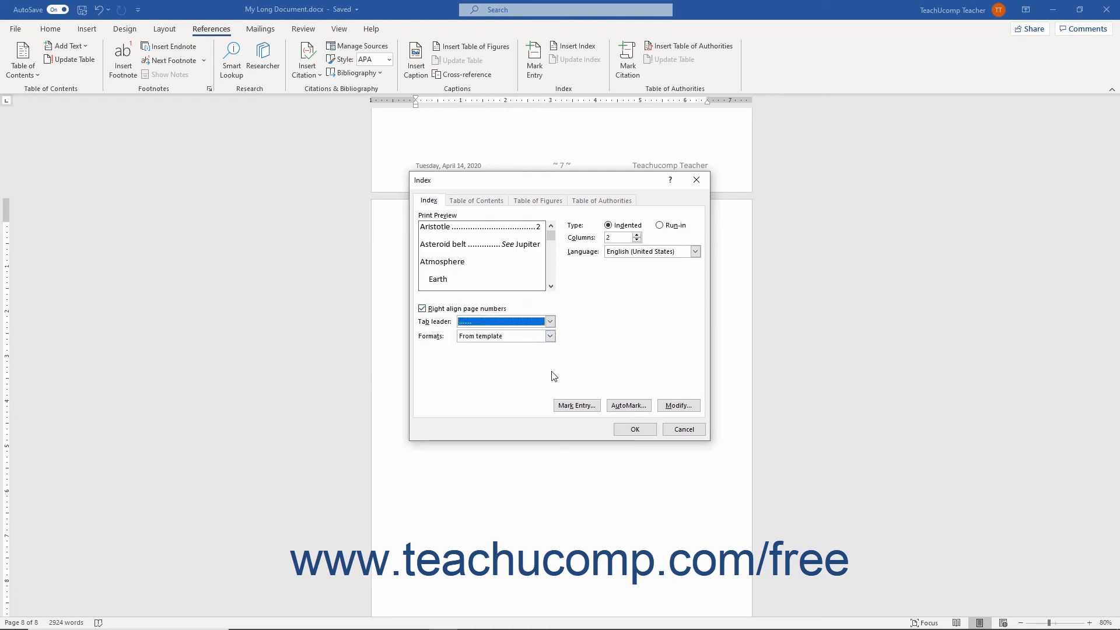
left_click(620, 430)
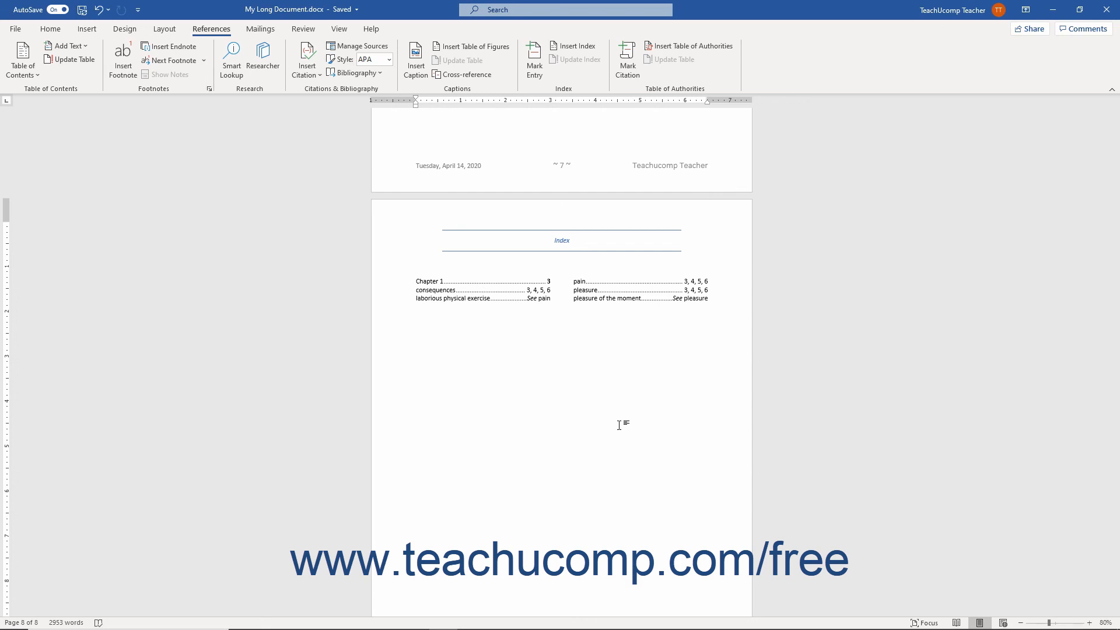
Step: Show the field code of the inserted index
left_click(450, 280)
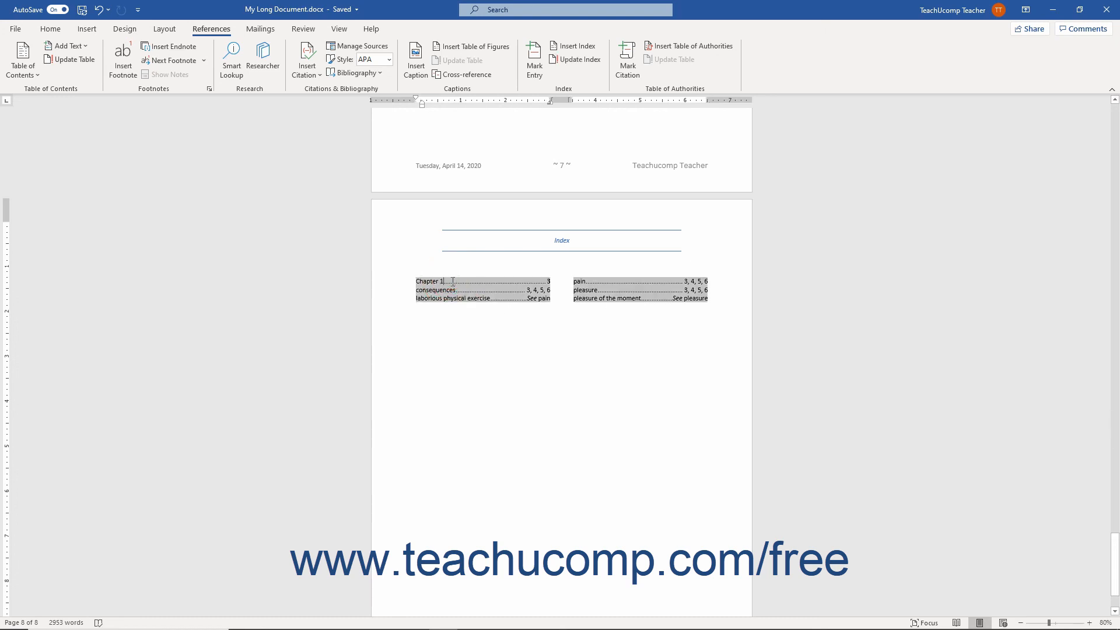
key("shift+F9")
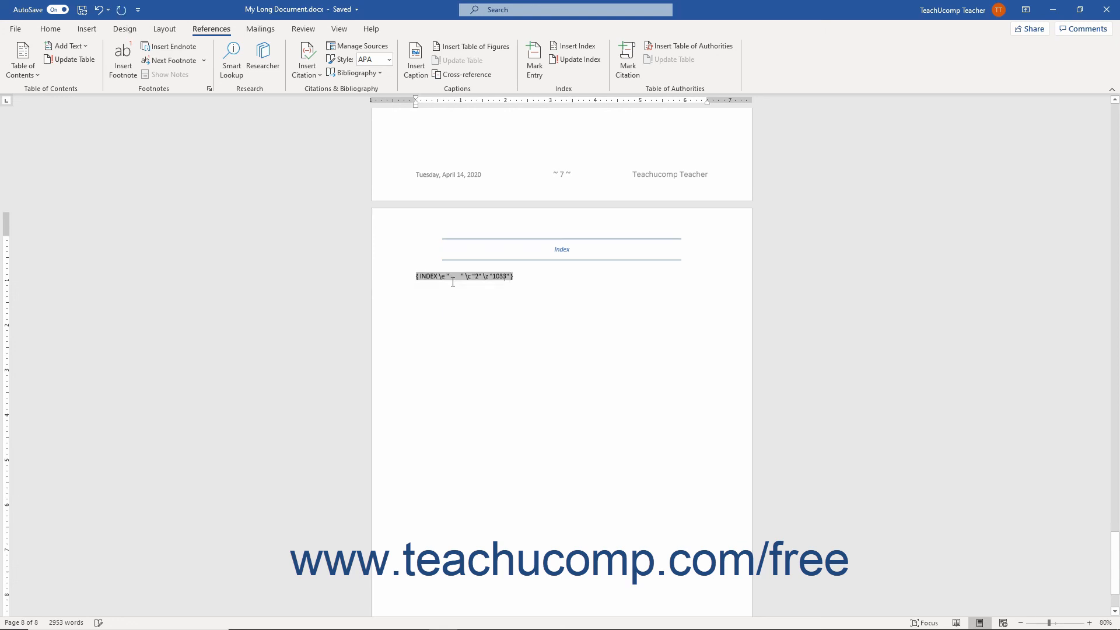